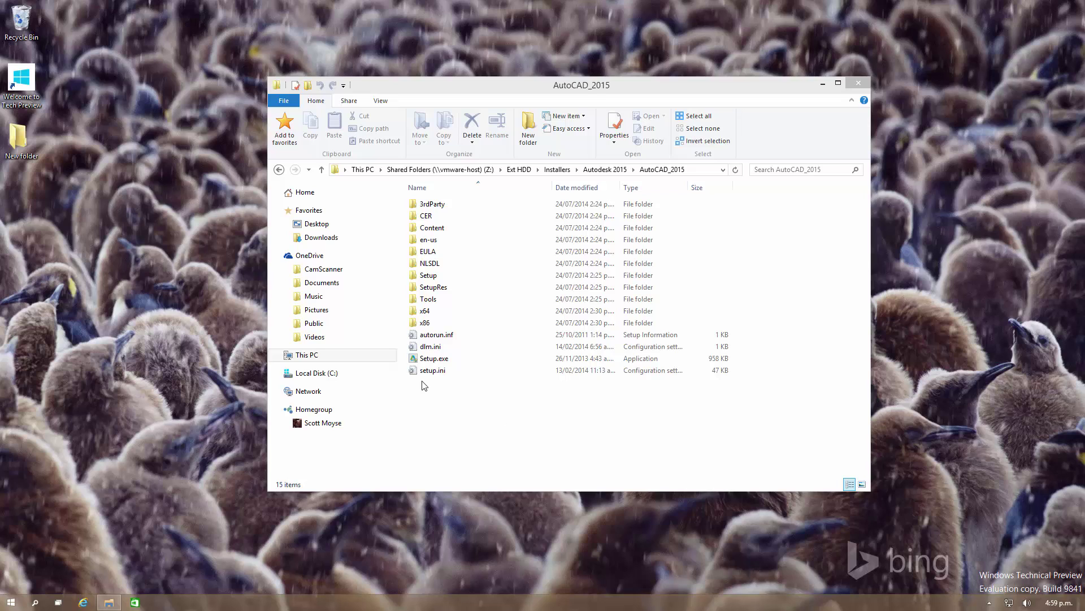
- Launch Setup.exe from the AutoCAD_2015 folder to start the AutoCAD 2015 installer
double_click(432, 358)
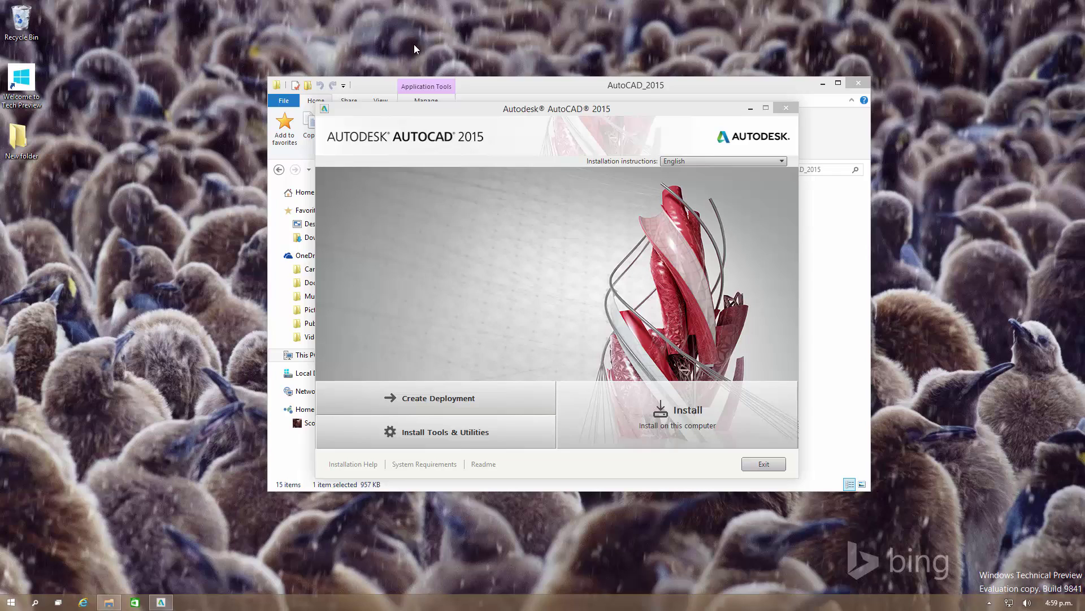
mouse_move(504, 3)
- Begin installation, accept the licence agreement, and select the 30-day trial rather than a serial number
click(673, 421)
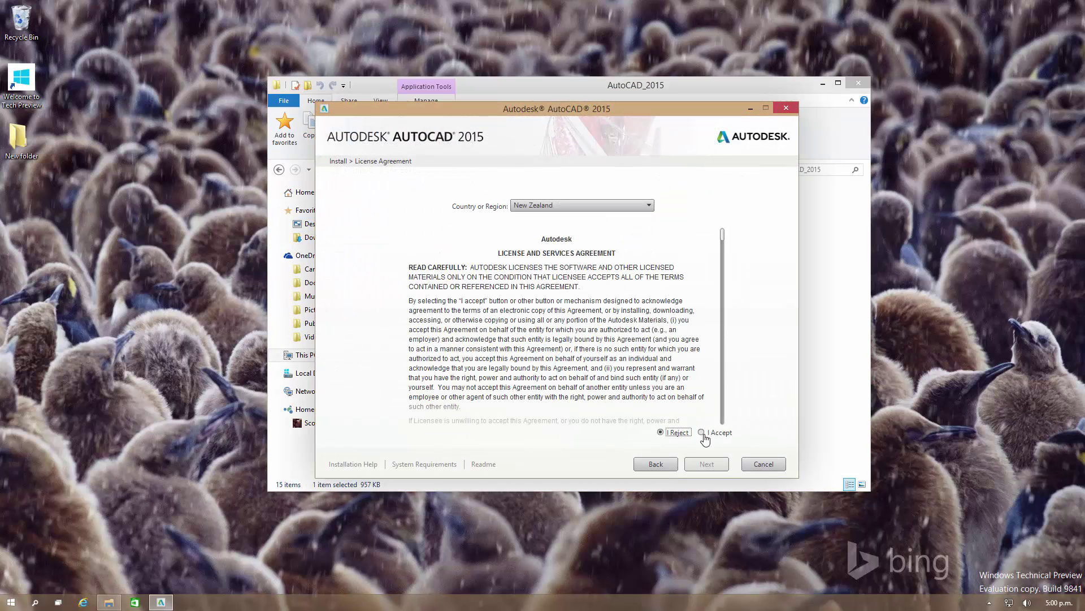
click(702, 433)
click(705, 463)
click(376, 360)
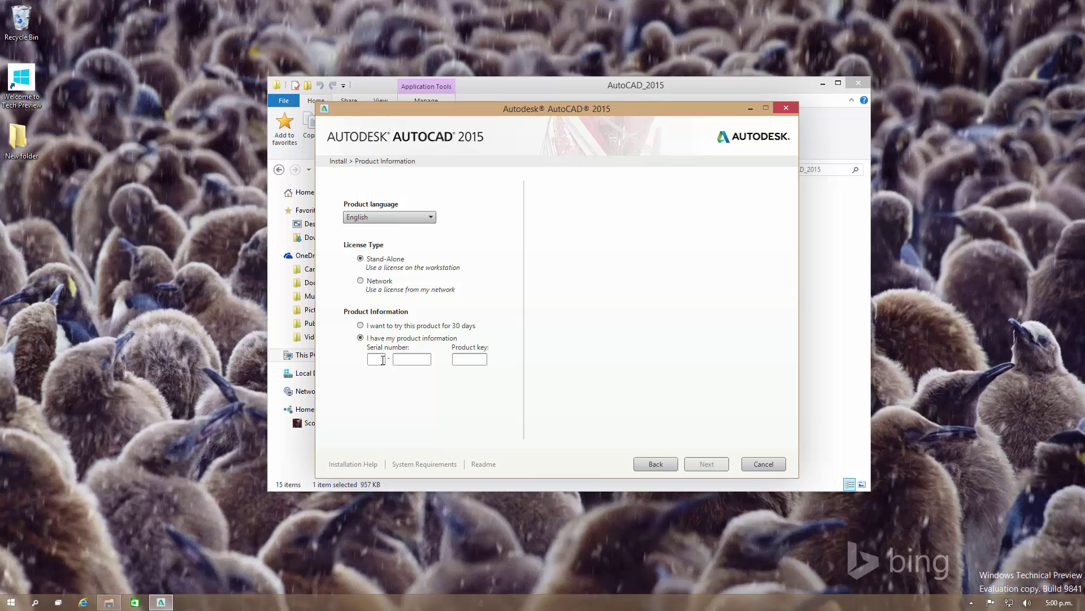
click(360, 327)
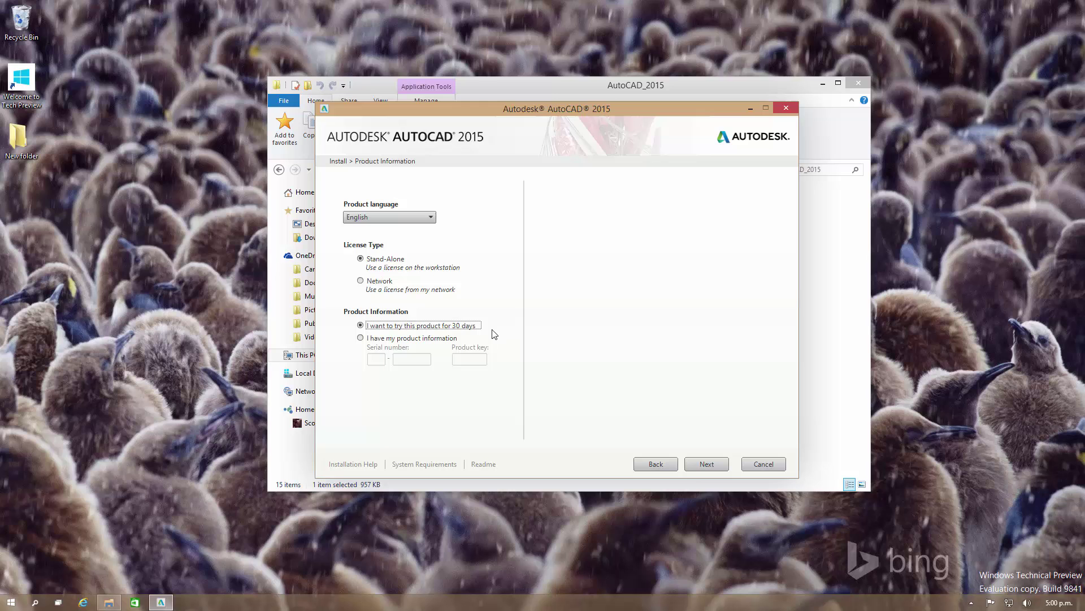
click(704, 463)
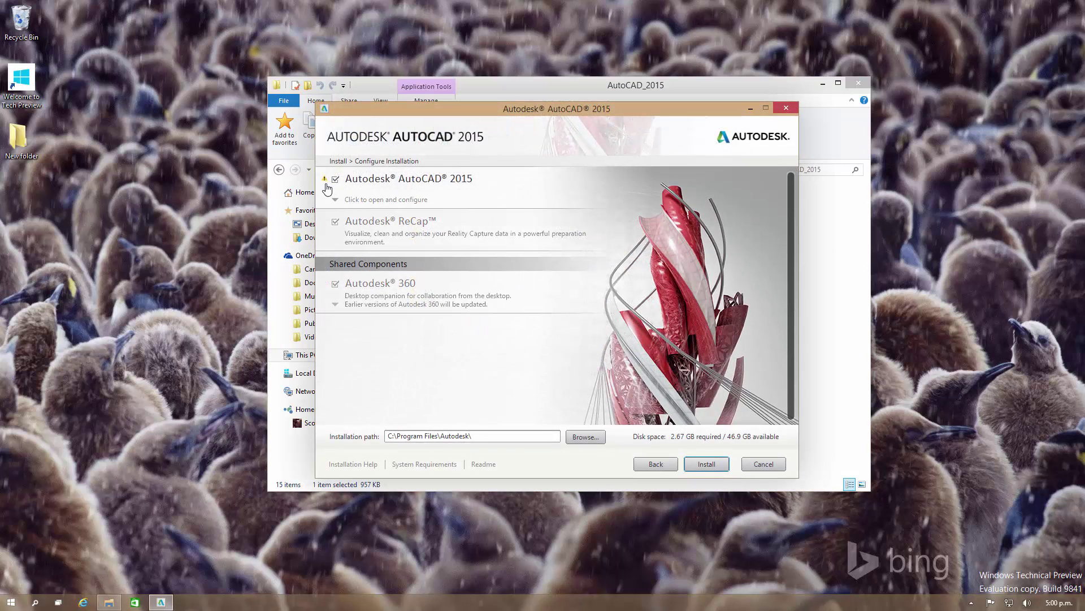
- In the AutoCAD 2015 configuration, download Service Pack 2 so it is included in the install
mouse_move(325, 181)
click(348, 201)
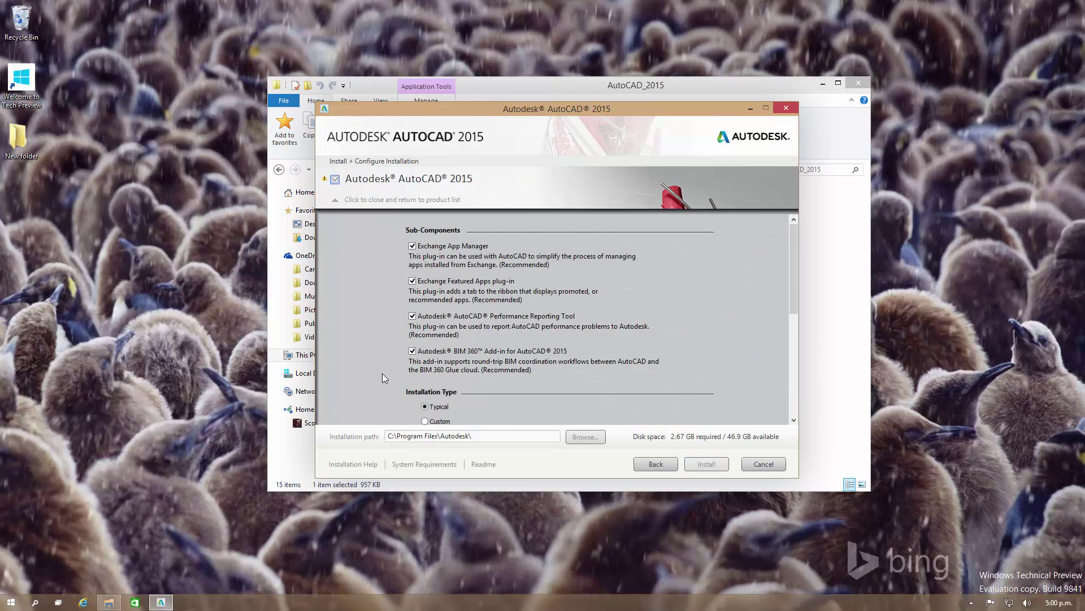
scroll(376, 373, down, 3)
scroll(375, 377, down, 2)
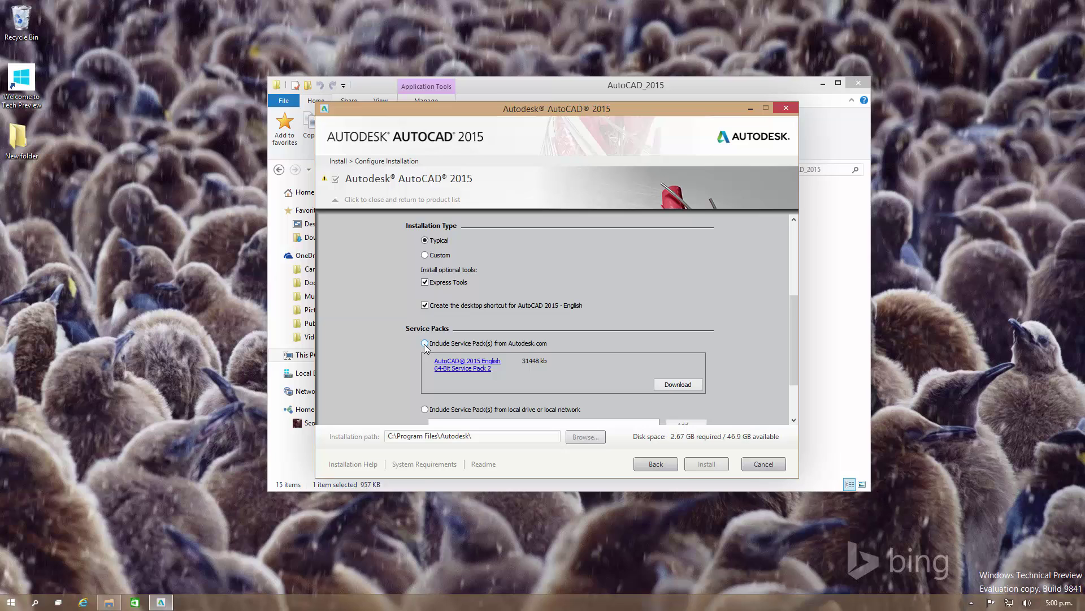
click(676, 384)
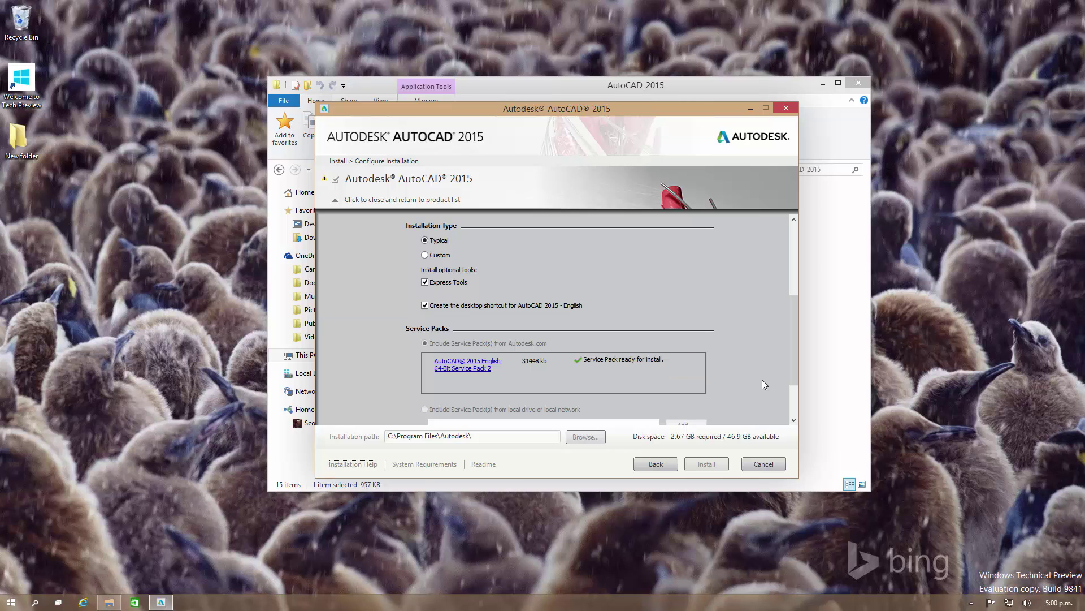
scroll(731, 365, down, 3)
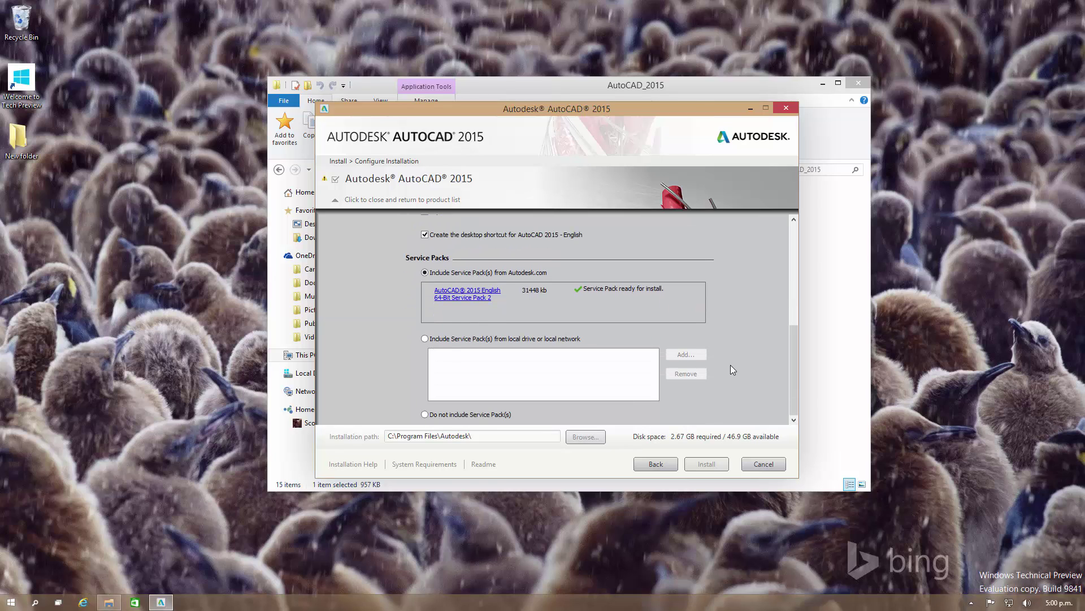
scroll(359, 342, up, 7)
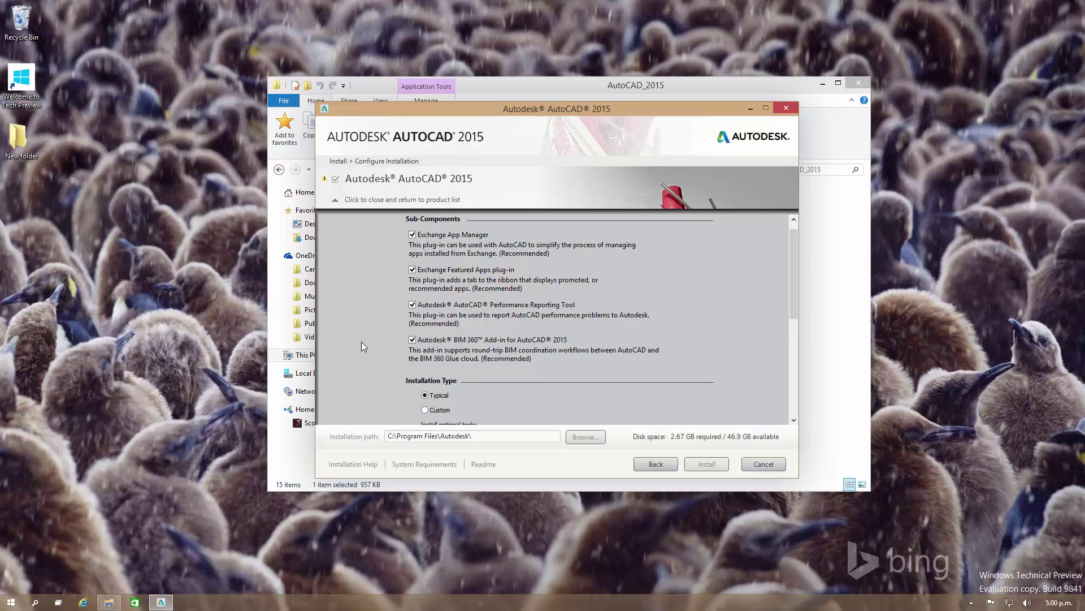
scroll(440, 382, up, 3)
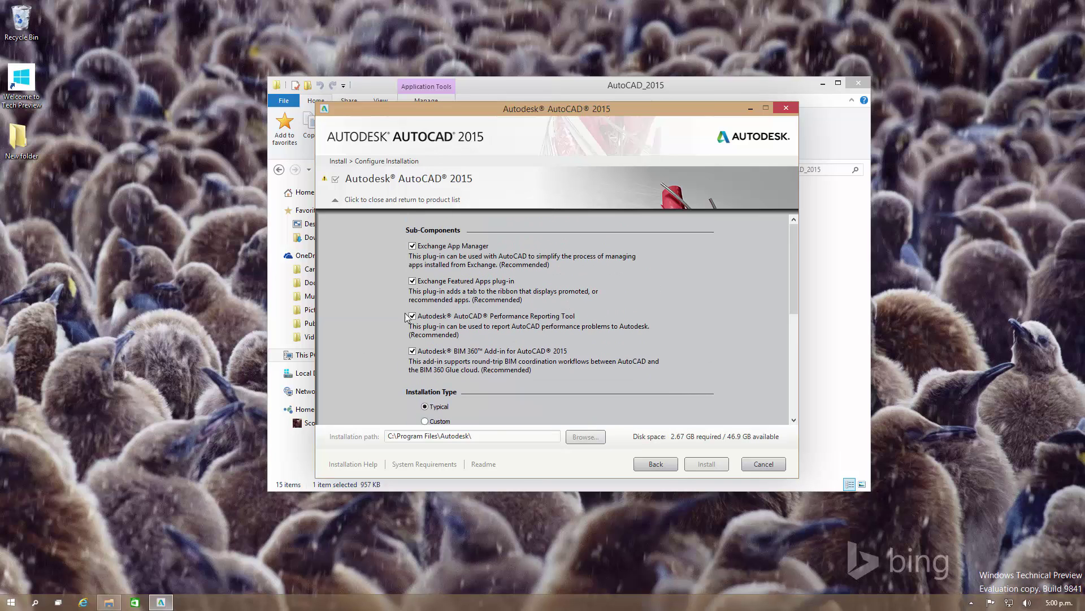
click(355, 200)
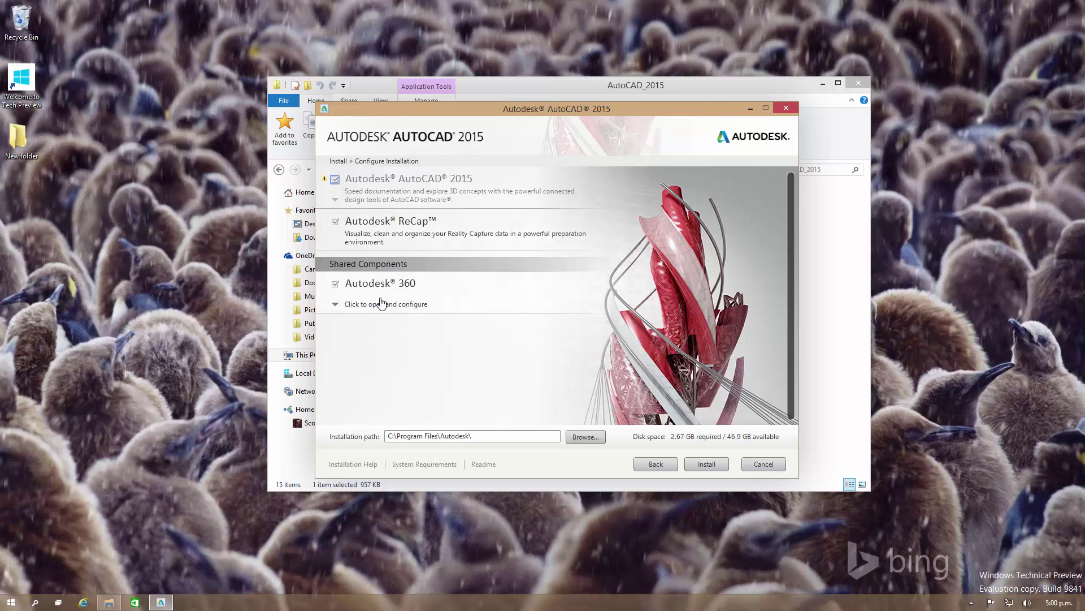
- Review the Autodesk 360 configuration, then start installing the selected products
click(373, 303)
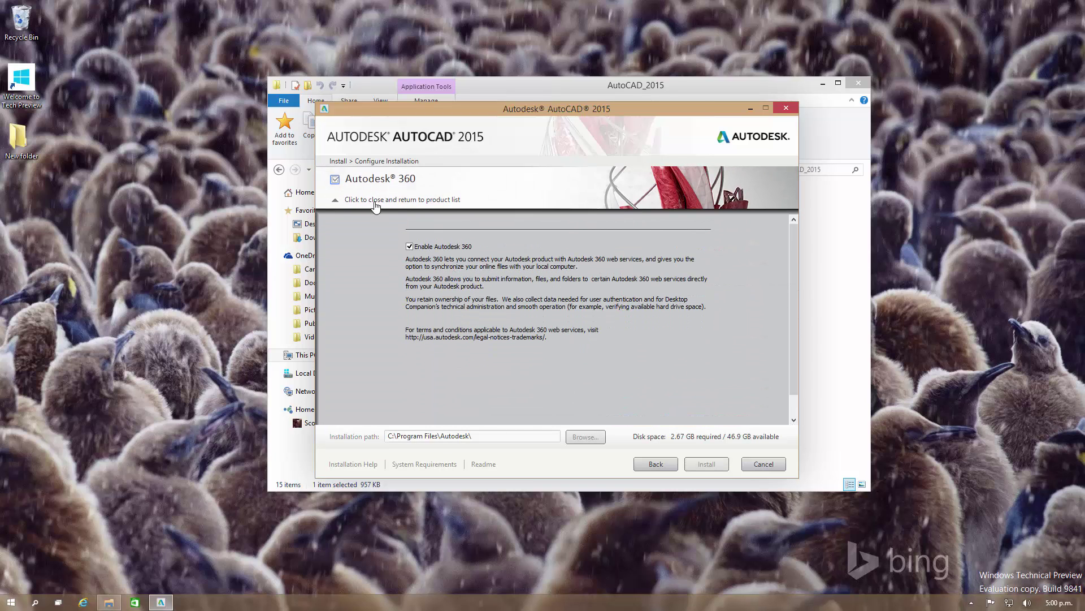
click(374, 205)
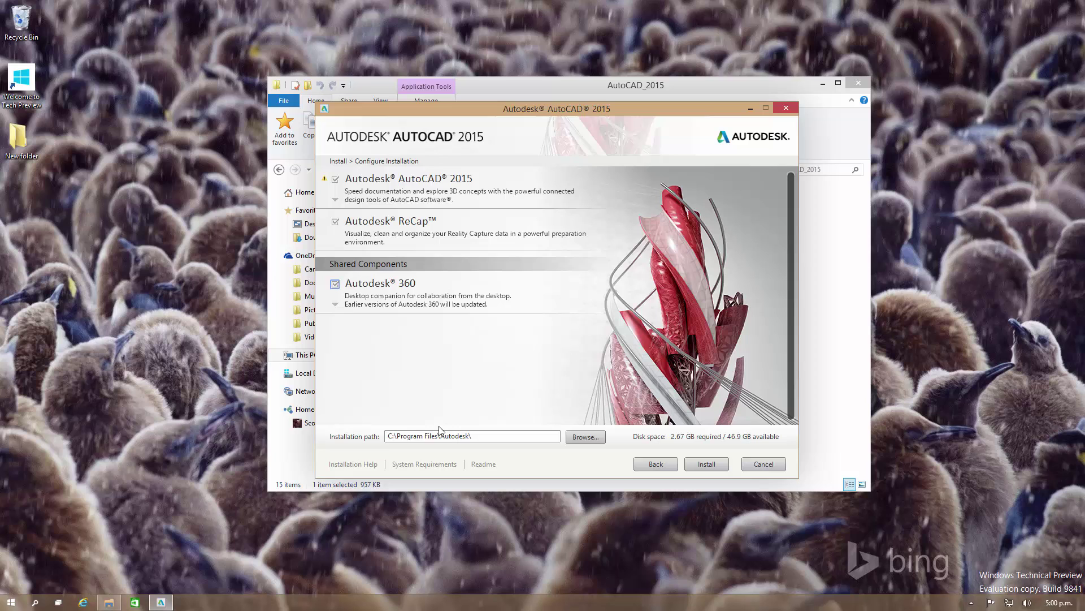
click(702, 468)
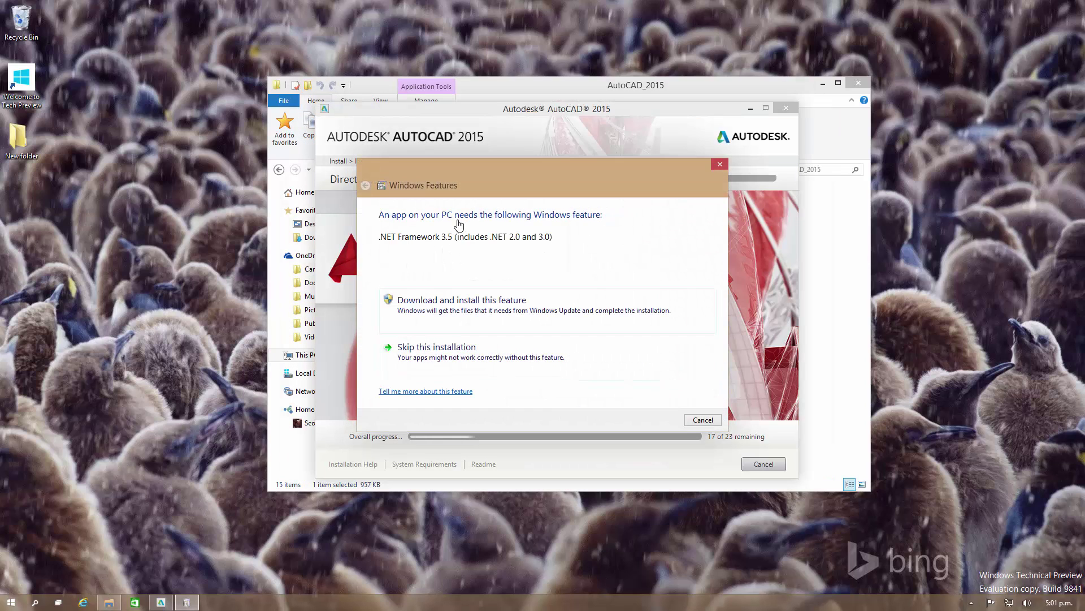
- Download and install .NET Framework 3.5 from the Windows Features prompt, then close its notice
drag(505, 180, 528, 187)
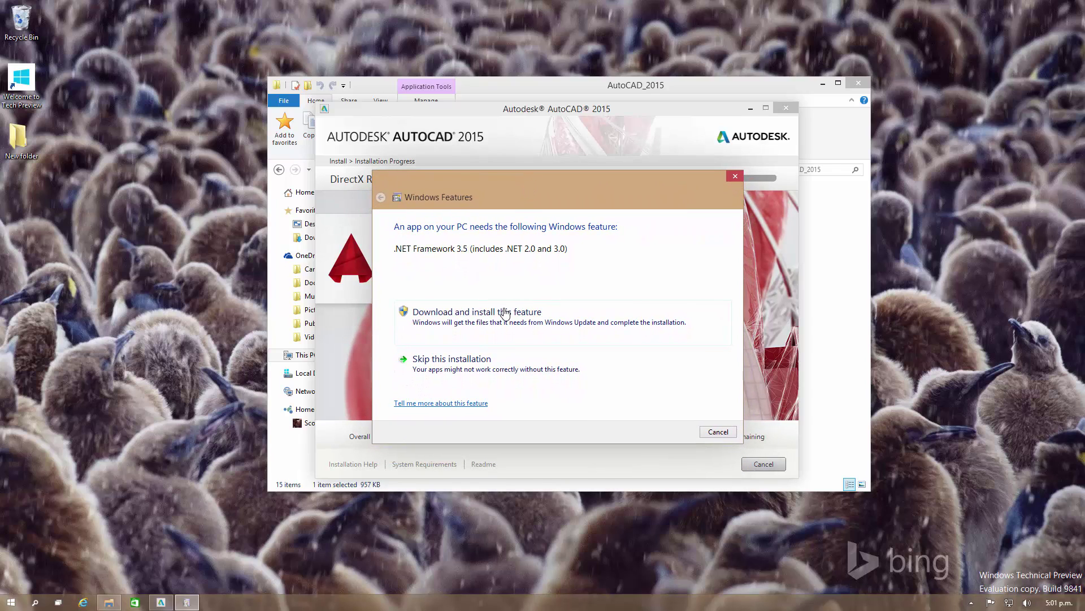
click(500, 327)
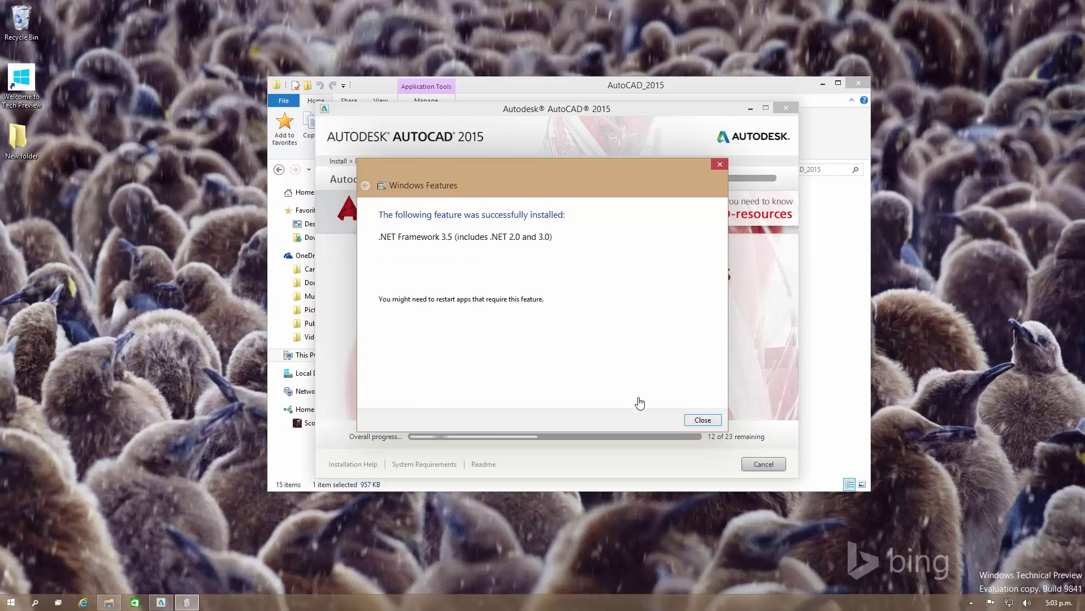
click(701, 421)
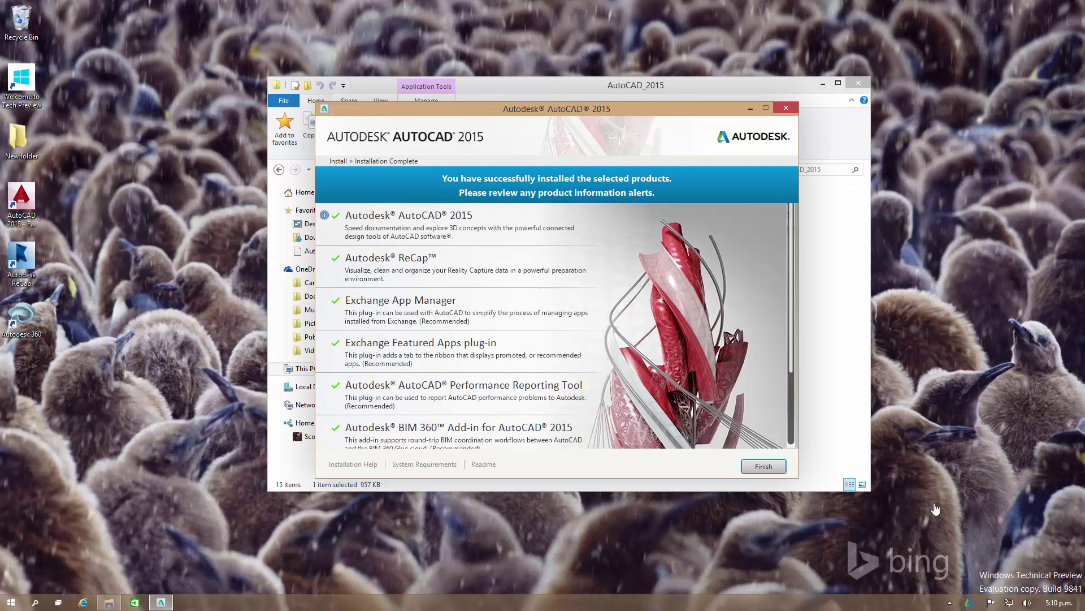
- Finish the installer, agree to Autodesk's privacy statement, and close Application Manager
click(768, 467)
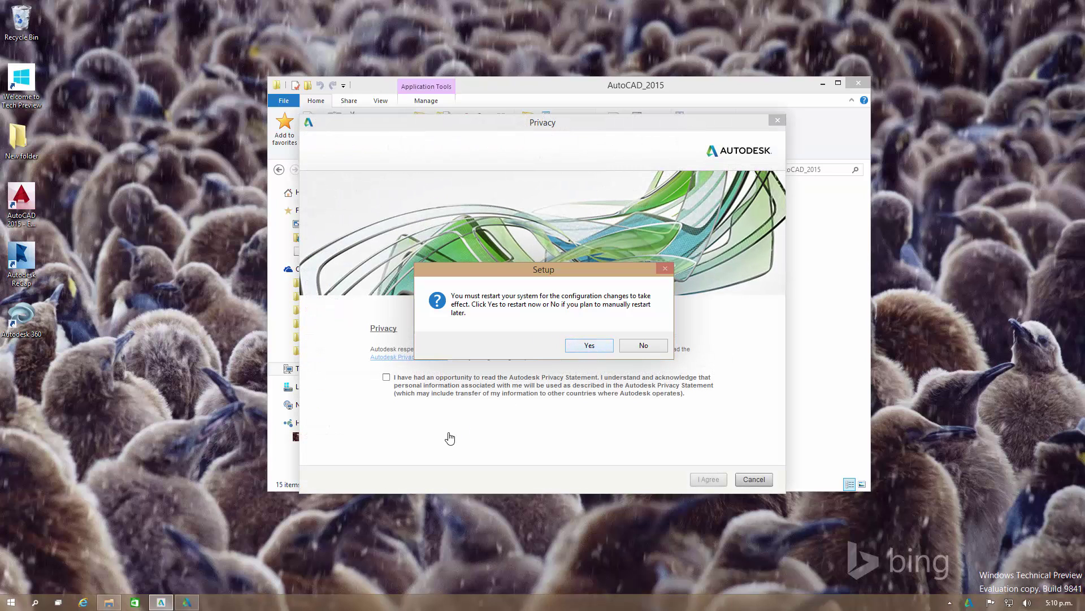
click(387, 377)
click(707, 479)
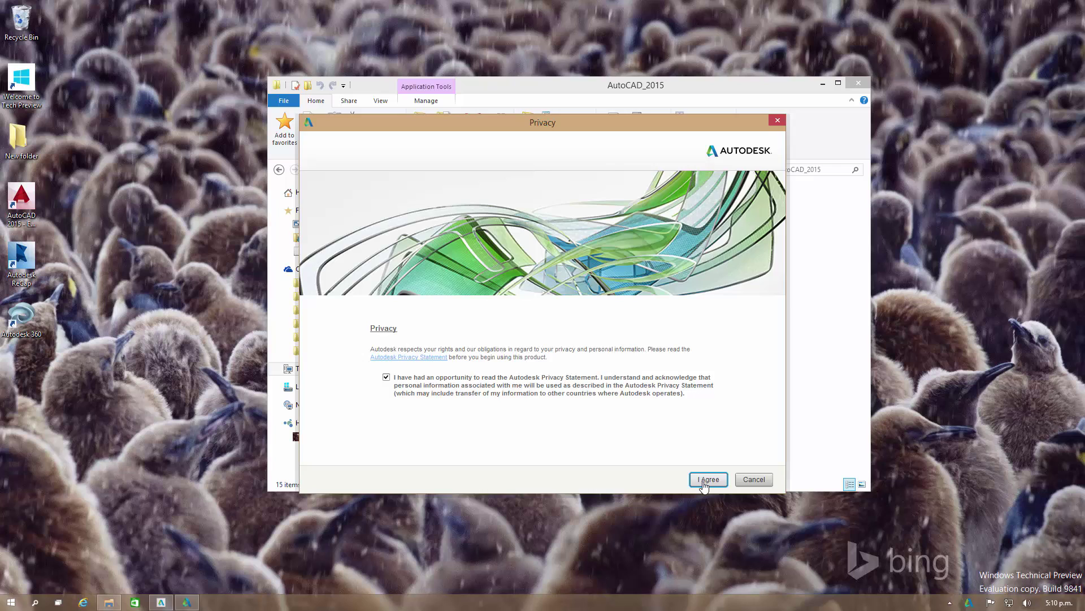
click(755, 130)
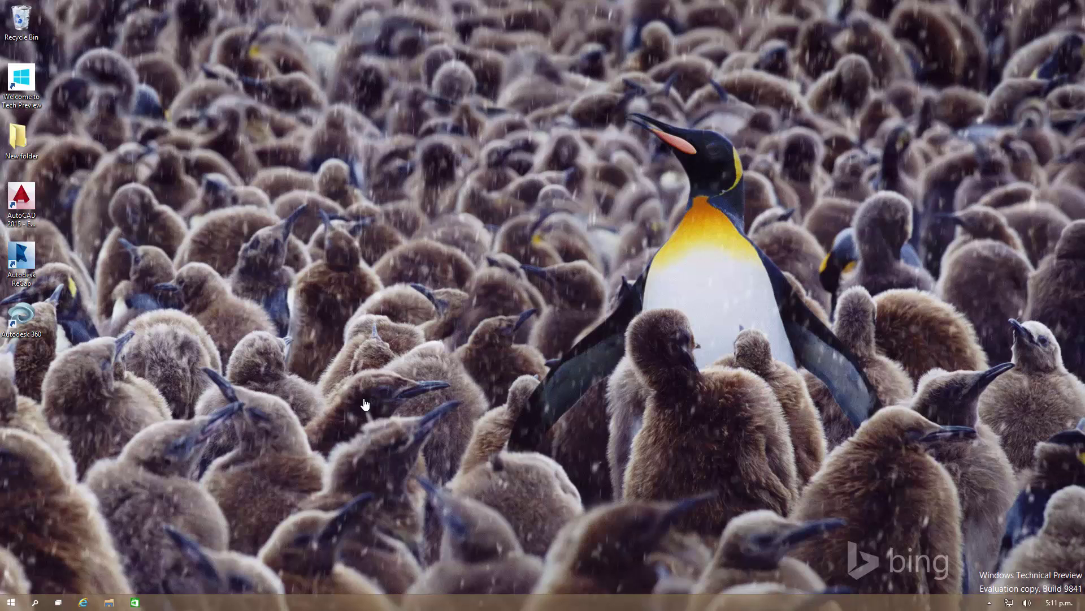
- Launch AutoCAD 2015 from its desktop shortcut, agree to the privacy statement, and continue the free trial
click(22, 203)
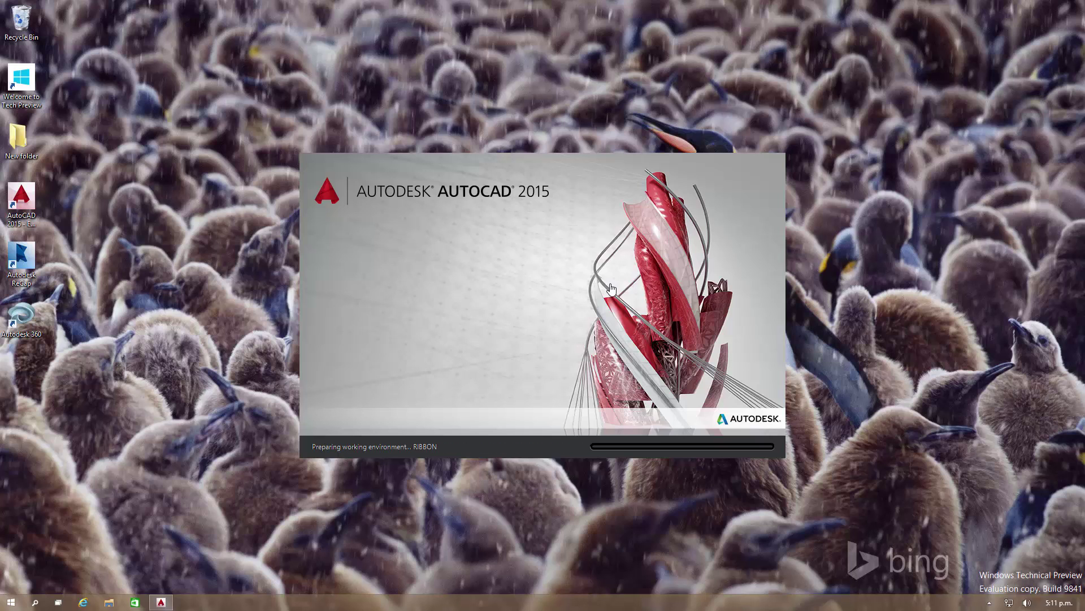
click(388, 378)
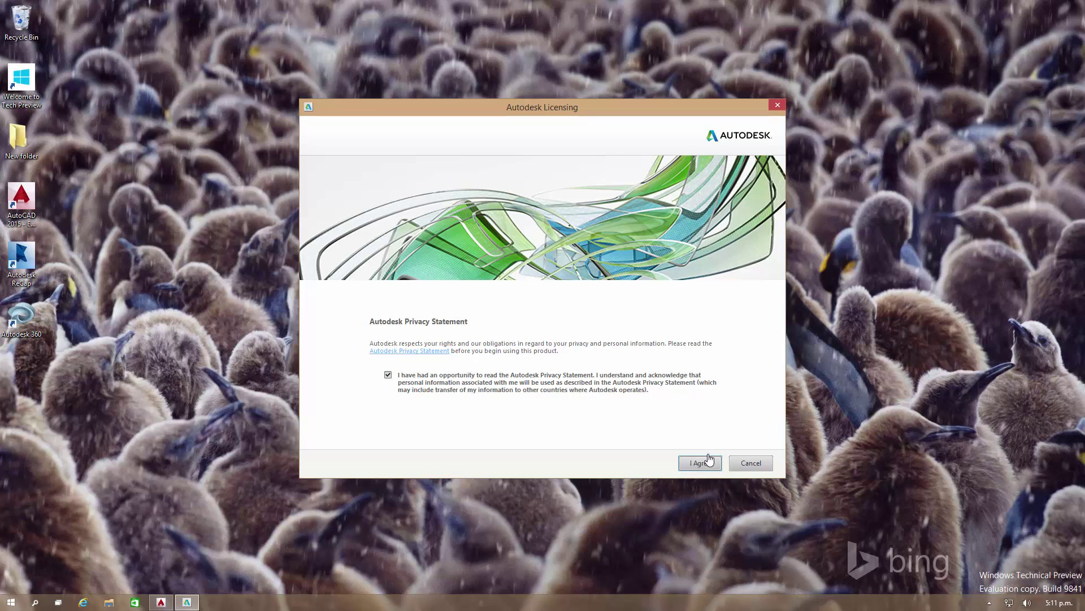
click(699, 462)
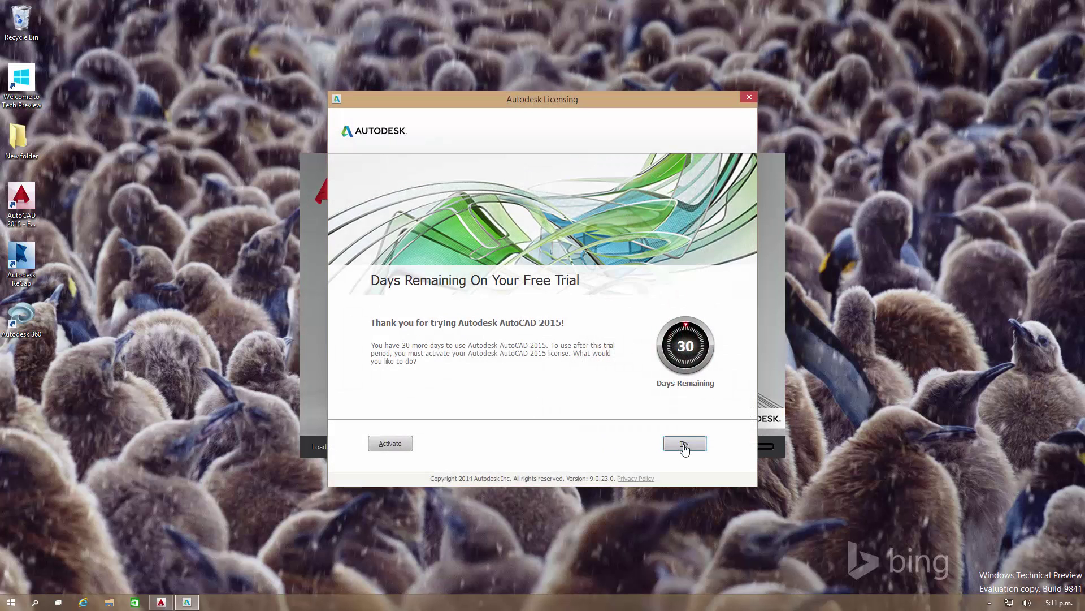
click(684, 446)
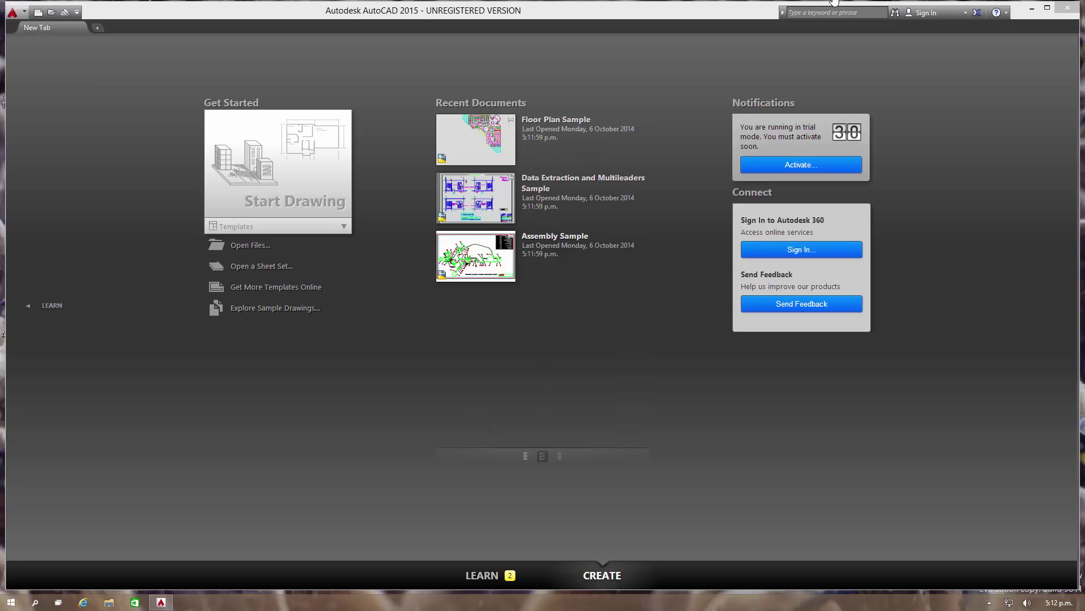
- Maximize AutoCAD, dismiss the hardware acceleration and BIM 360 Glue notices, and draw a rectangle with REC
click(1046, 9)
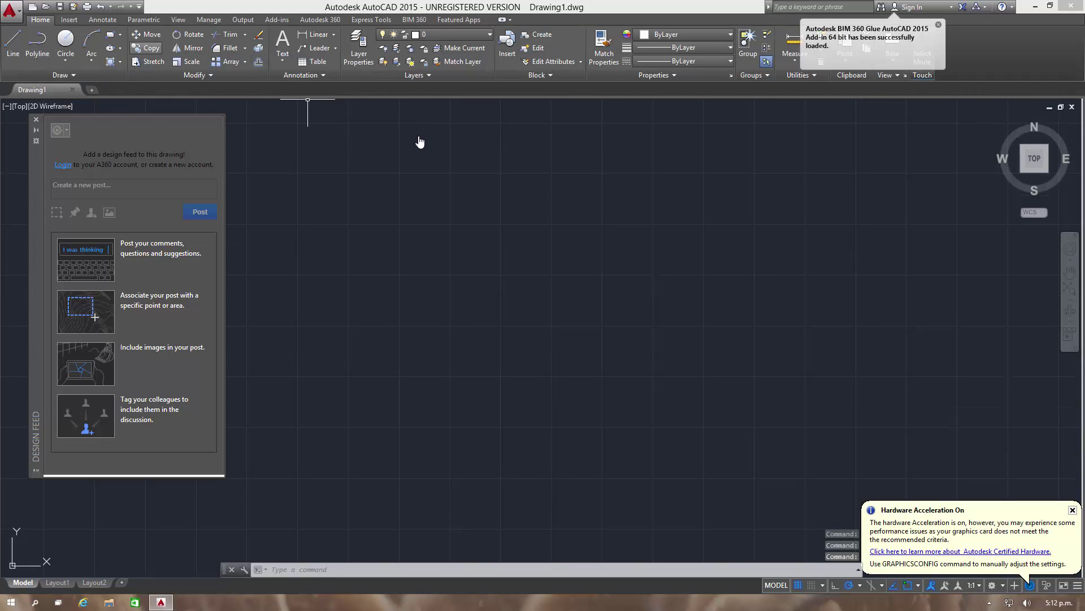
click(1075, 510)
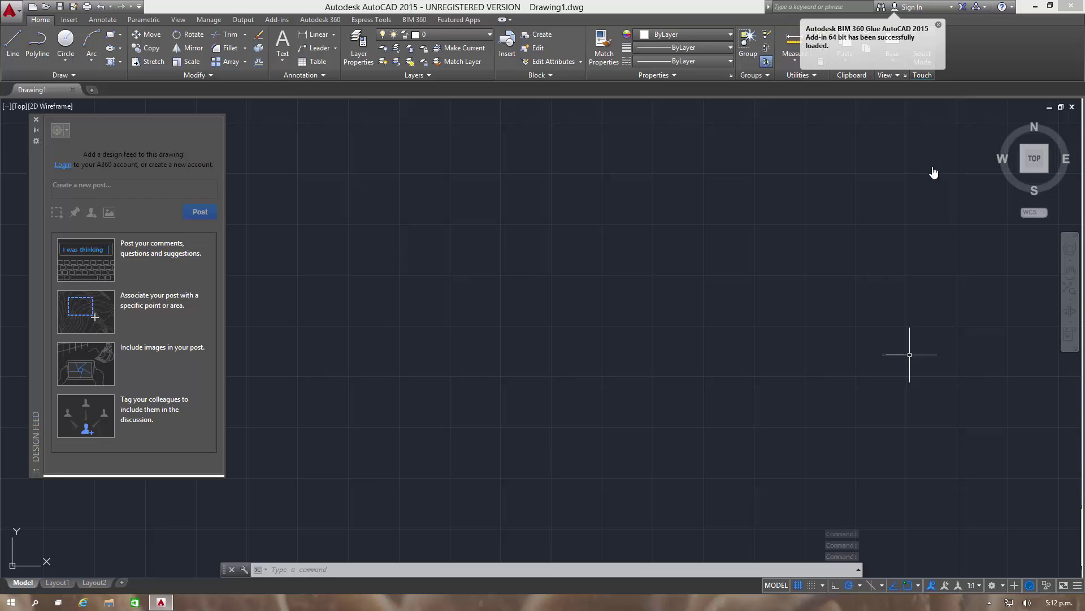
click(939, 27)
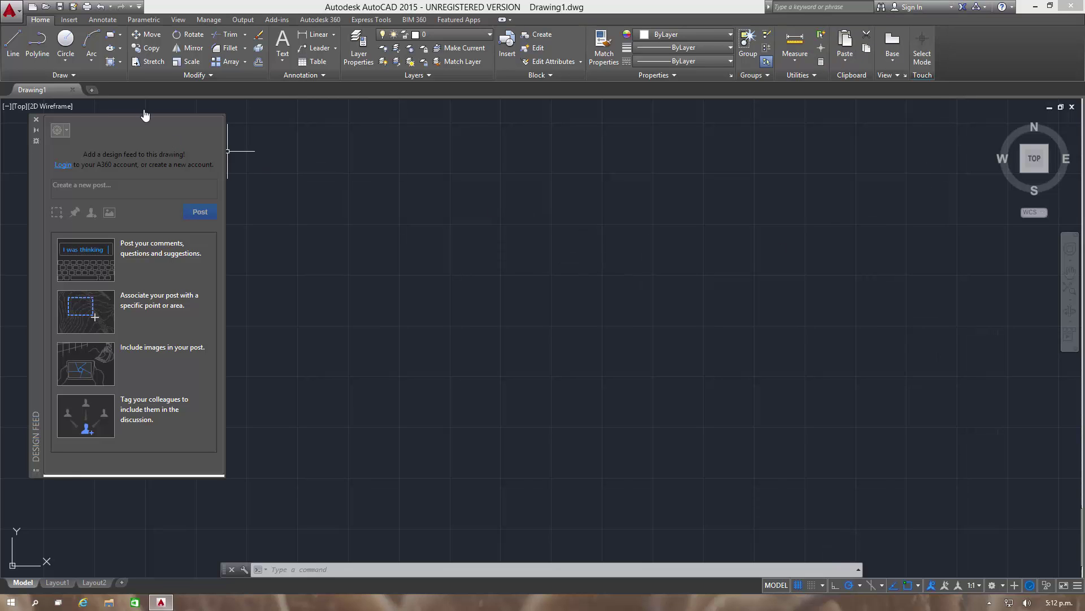
text(rec)
key(Return)
click(392, 312)
click(612, 212)
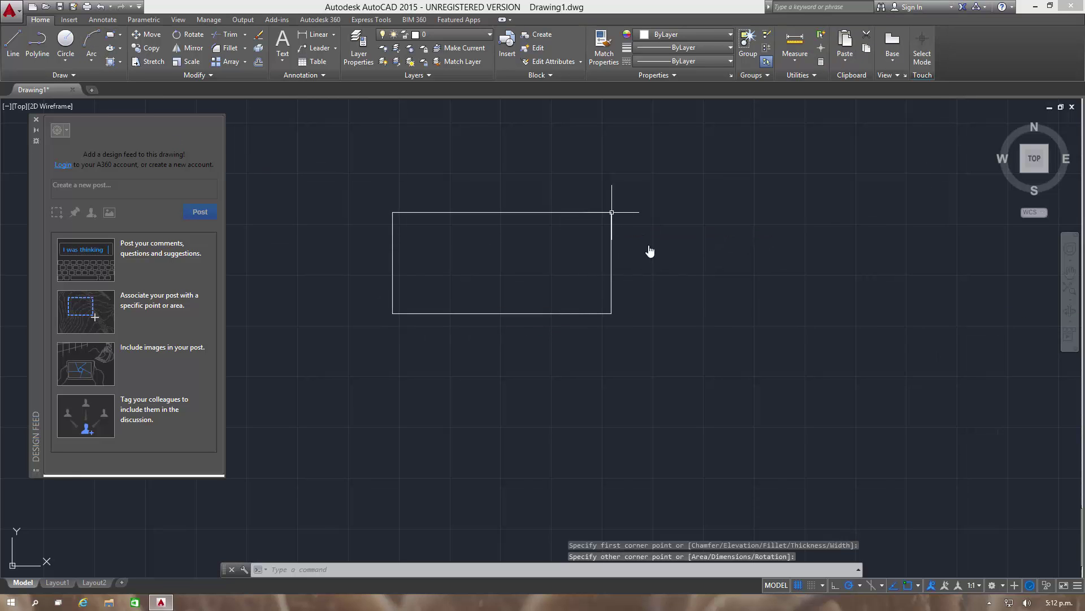
- Move the rectangle up and to the right using MOVE
text(m)
key(Return)
click(638, 276)
click(606, 264)
key(Return)
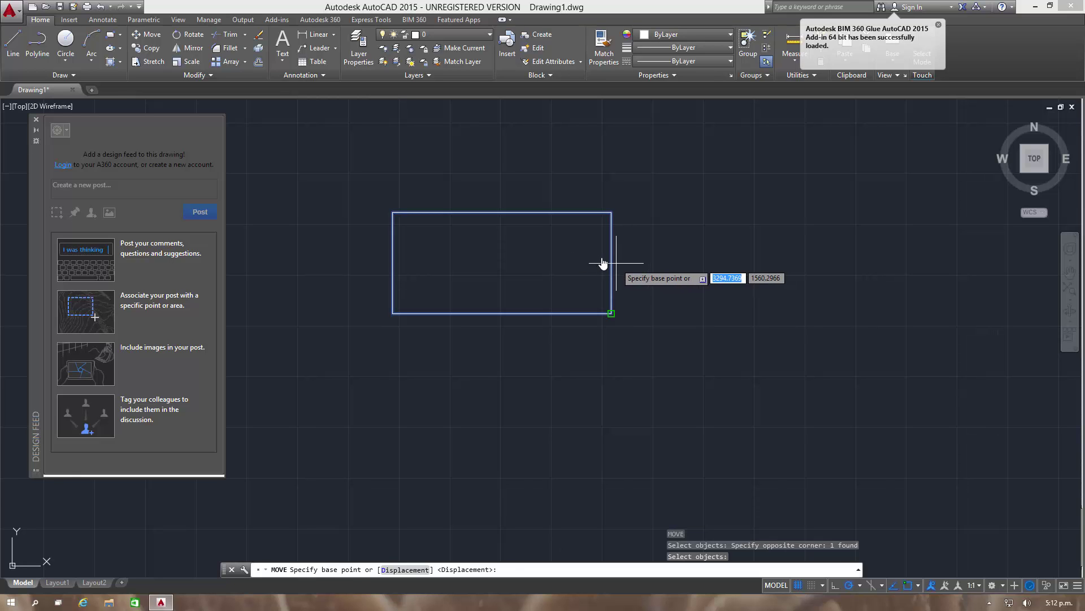
click(617, 261)
click(729, 195)
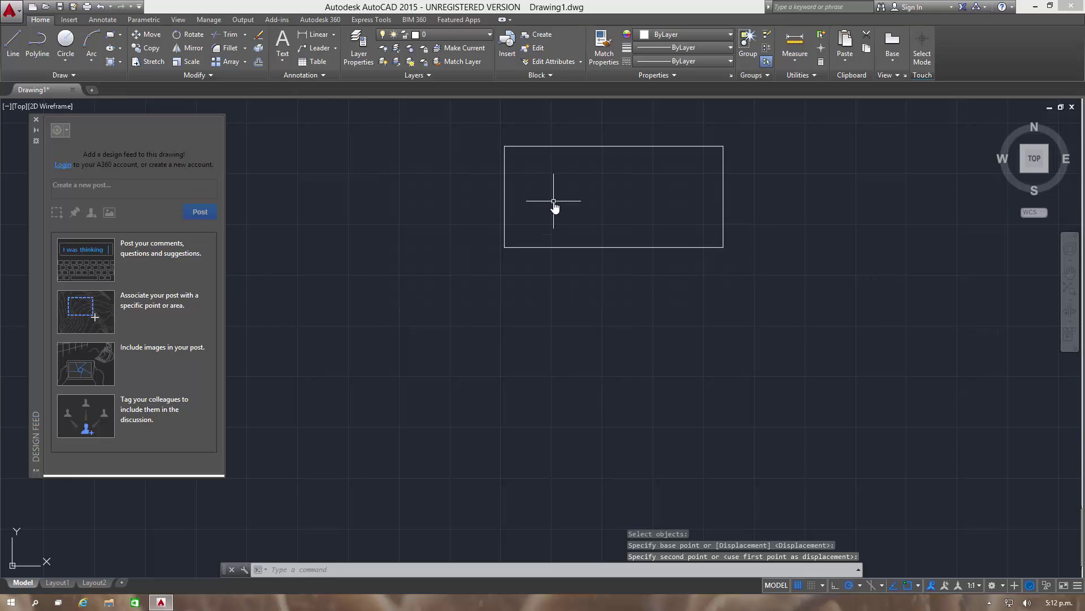
- Move the rectangle again, down and to the left of the canvas centre
key(Return)
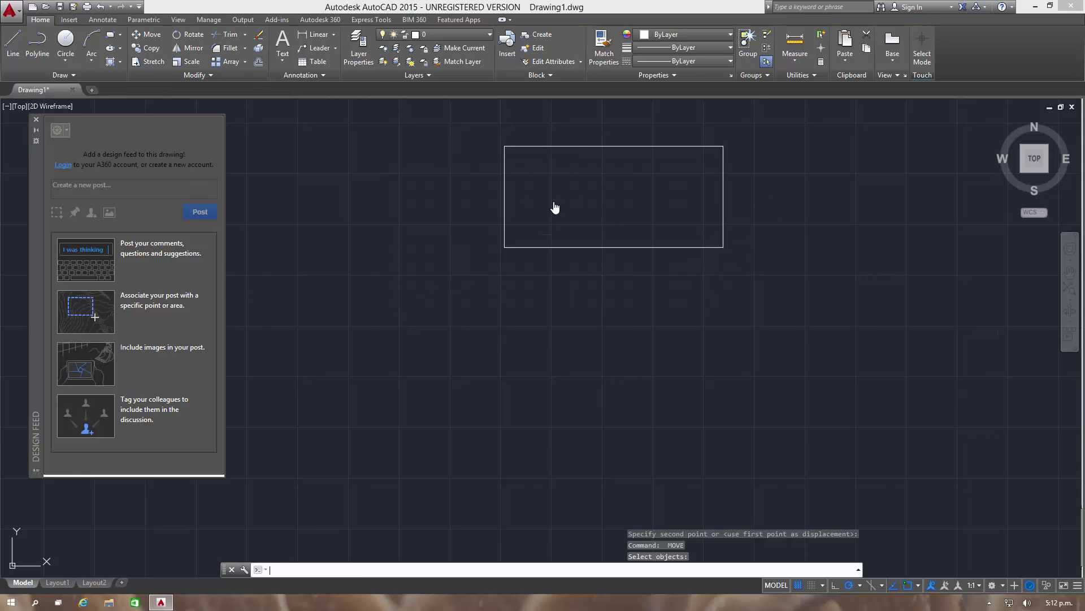
click(507, 195)
key(Return)
click(535, 196)
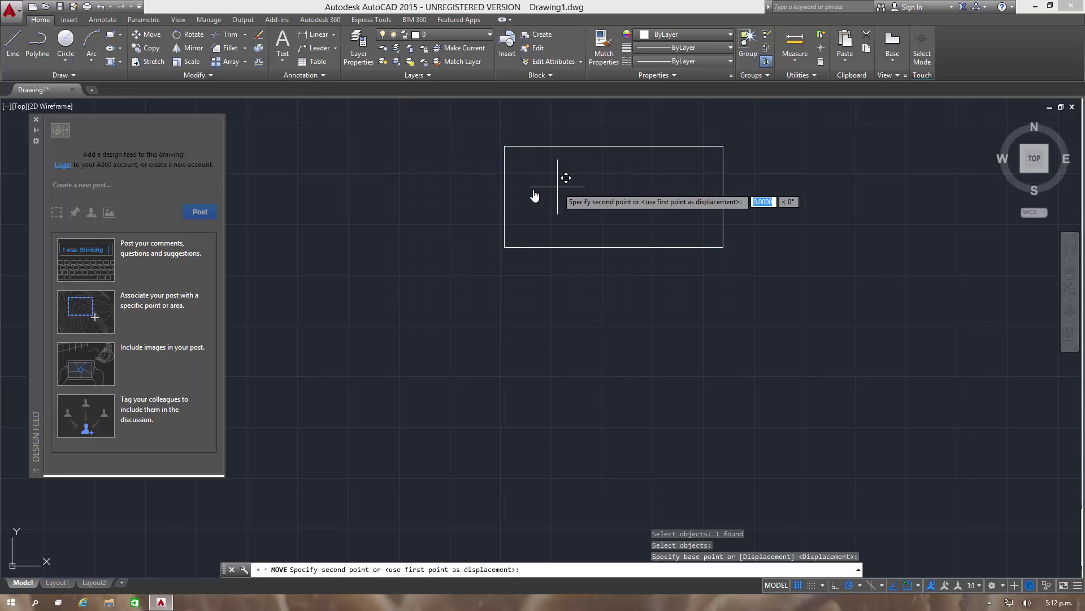
click(326, 321)
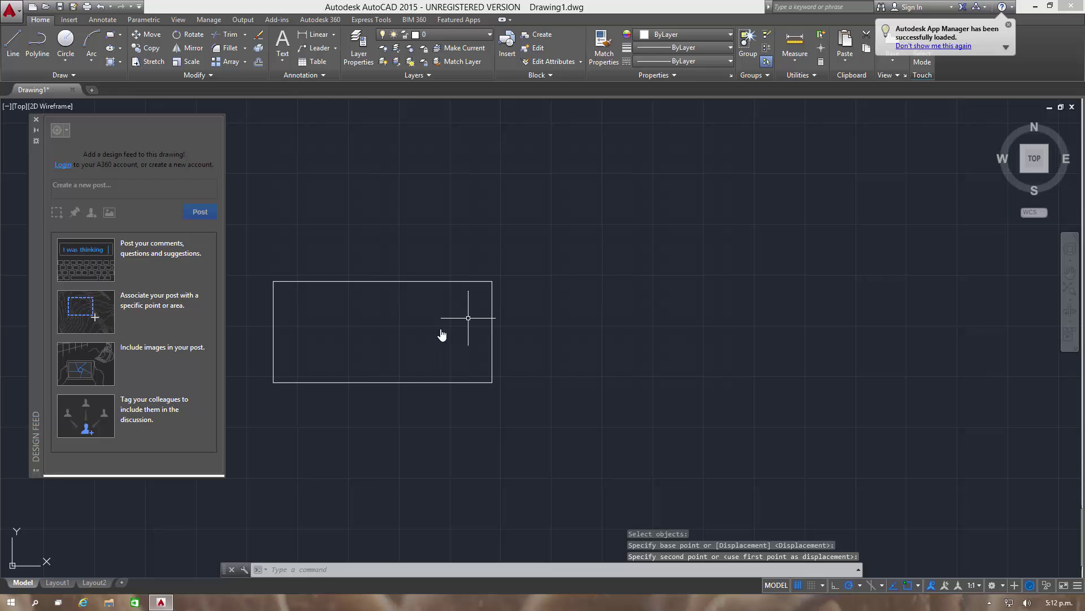
click(493, 316)
- Draw a circle centred above the rectangle, overlapping its upper right corner
key(Escape)
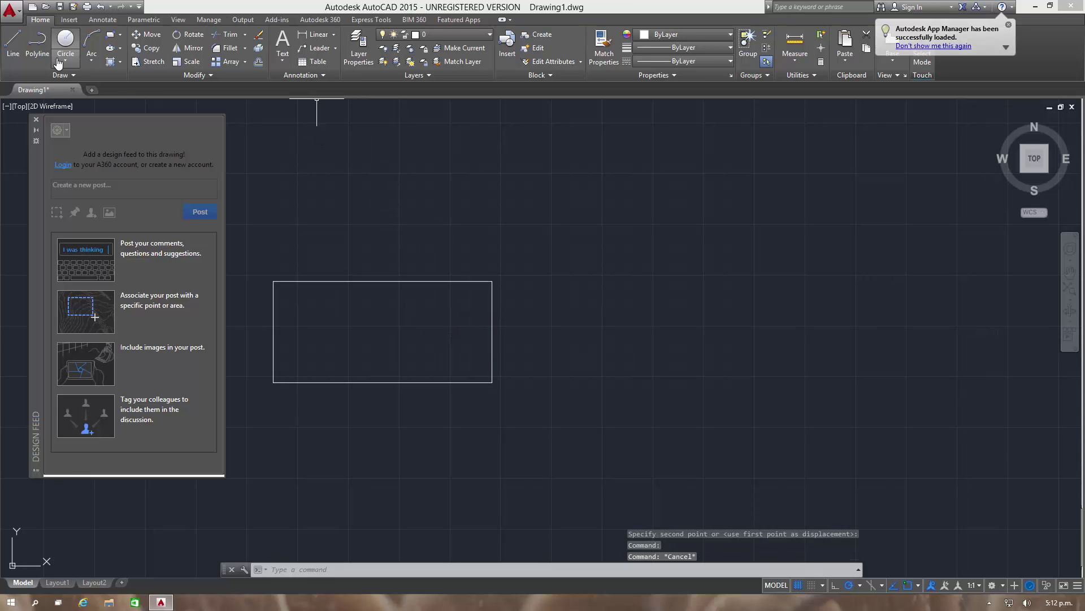
click(60, 51)
click(455, 219)
click(492, 310)
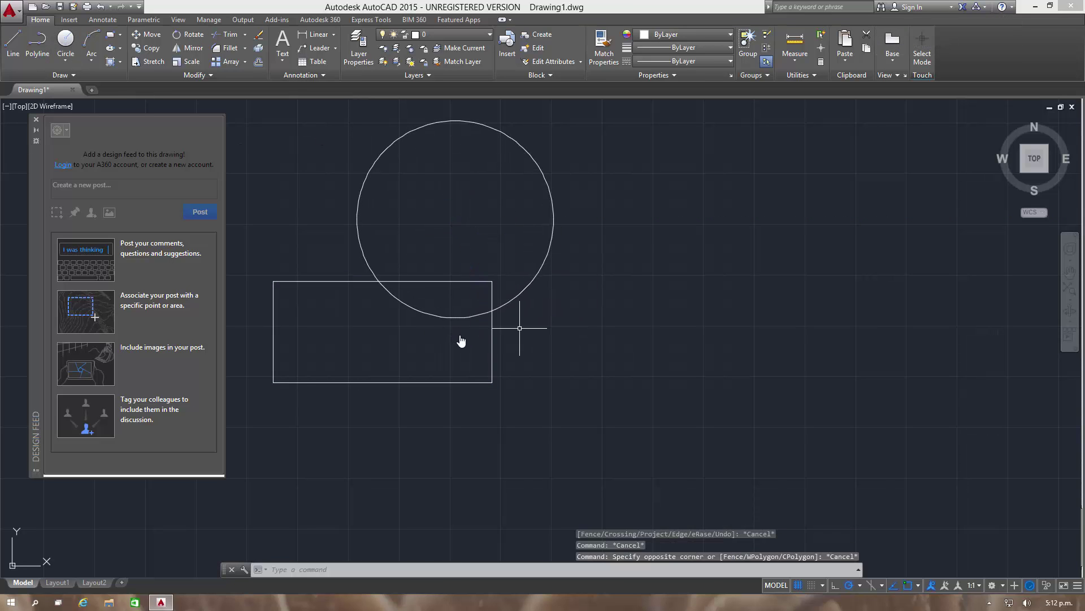
- Trim the circle's inner arc and the rectangle's edges inside the circle into one outline with TR
text(tr)
key(Return)
click(518, 322)
click(486, 276)
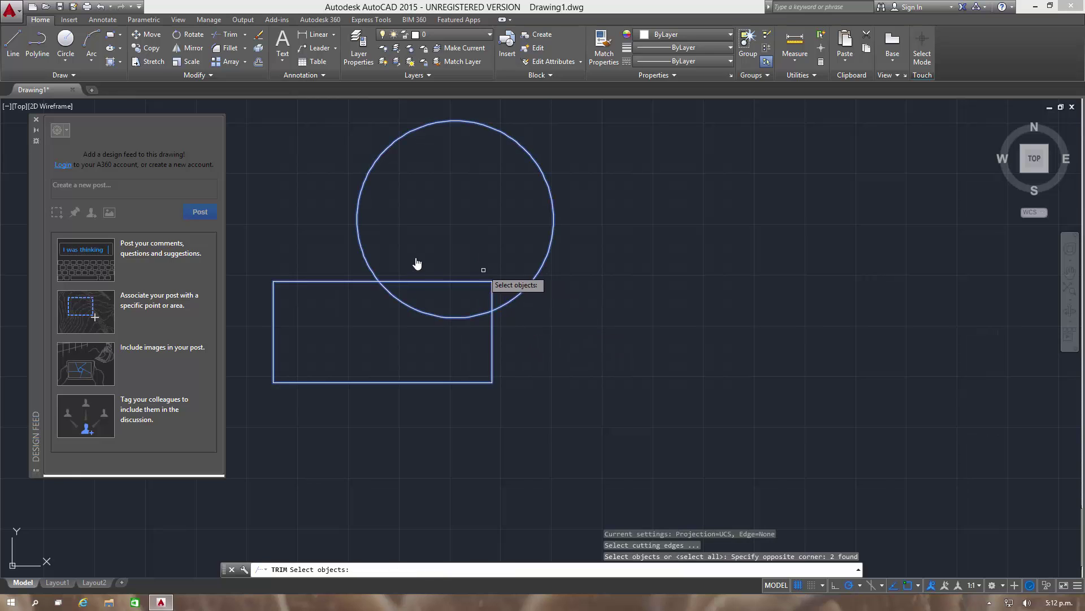
key(Return)
click(526, 350)
click(434, 301)
click(503, 300)
click(480, 289)
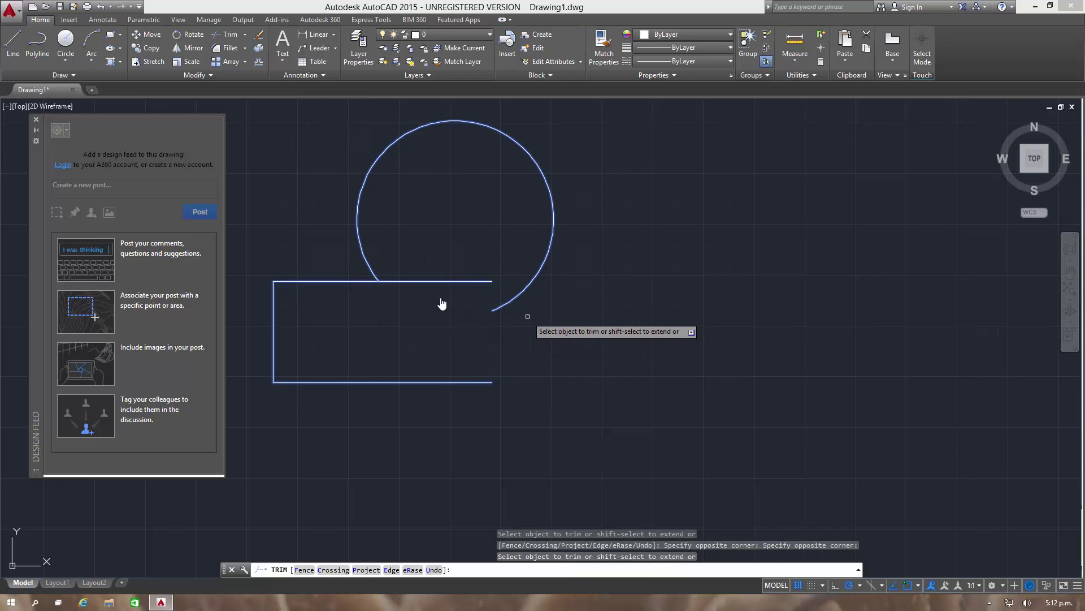
click(434, 281)
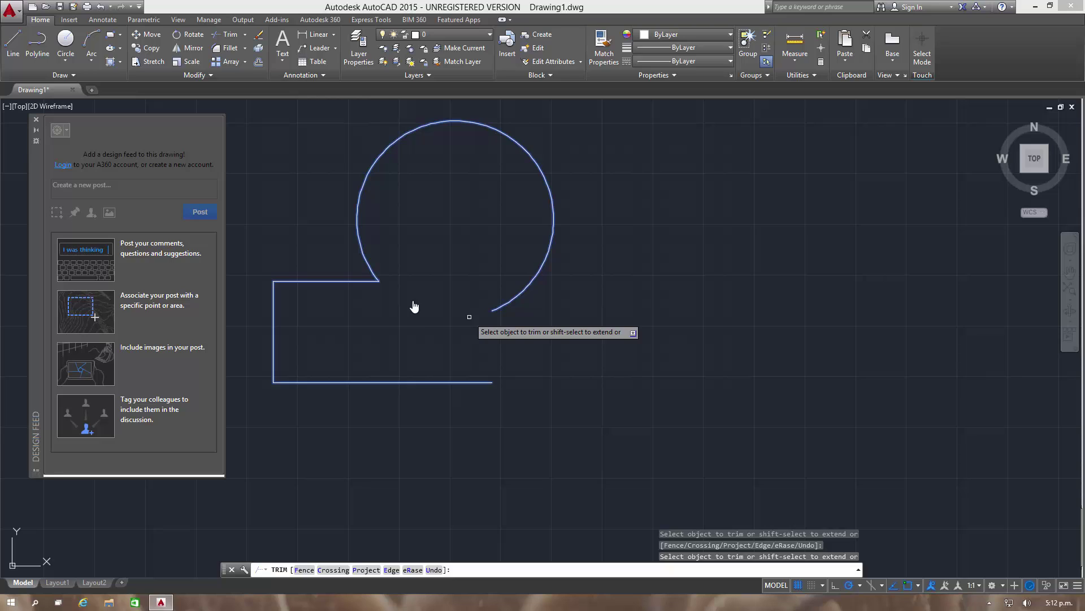
key(Escape)
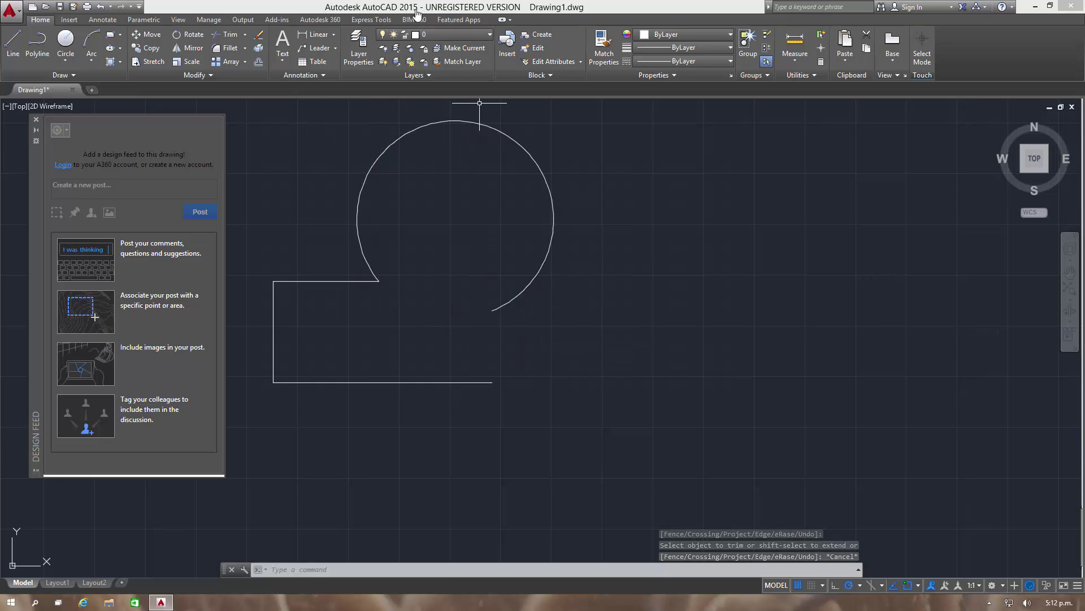
mouse_move(665, 4)
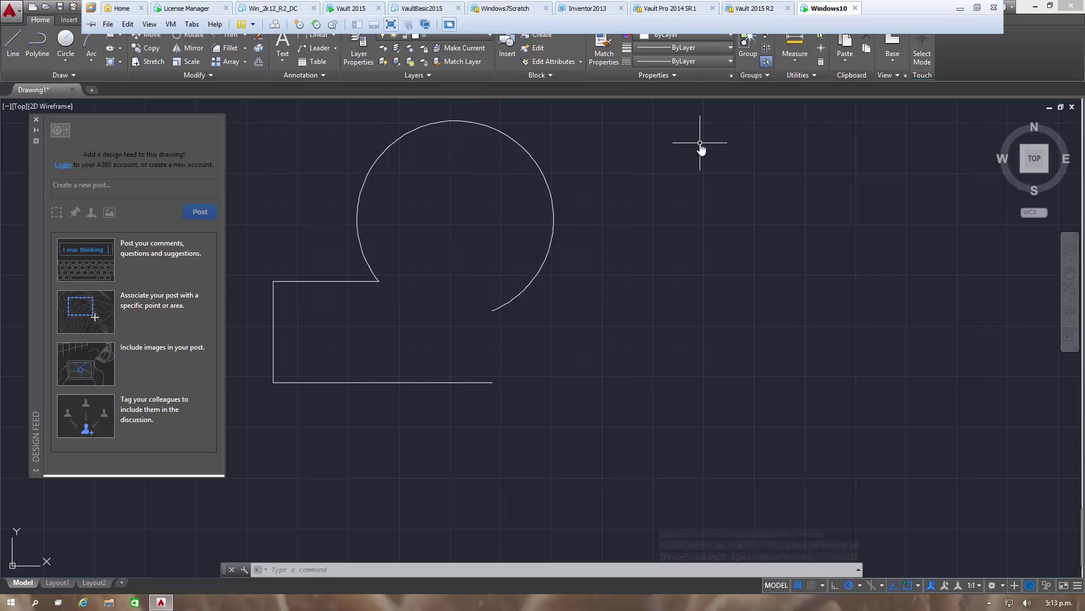
- Minimize the AutoCAD window to show the Windows desktop
click(1036, 7)
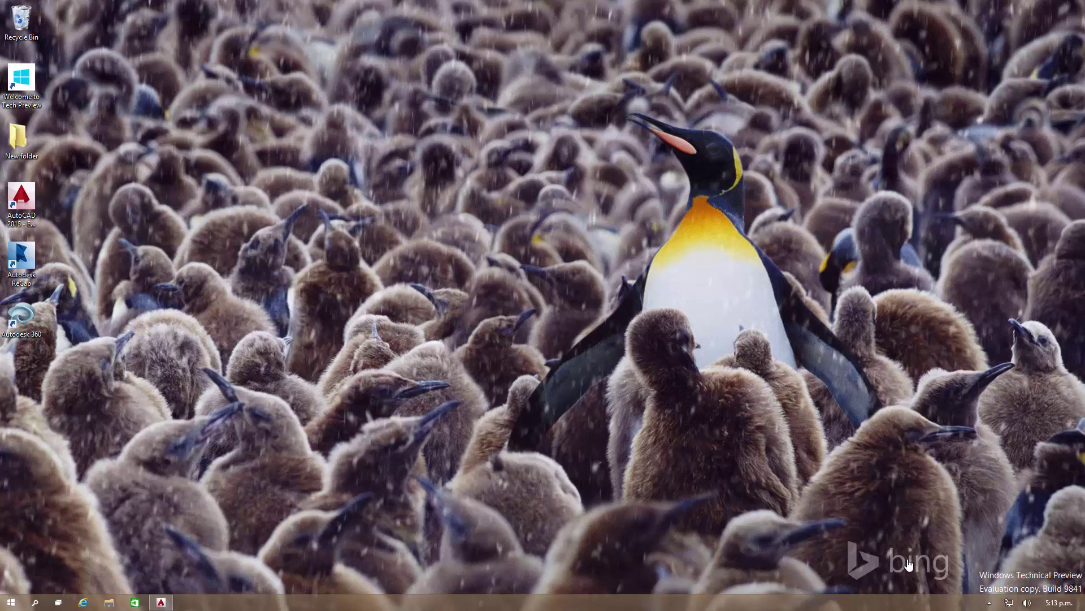